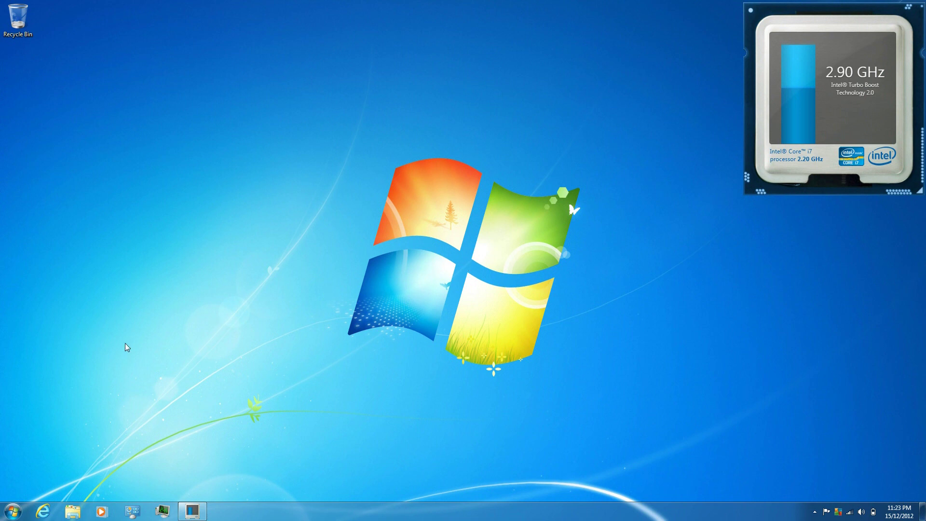
# Open the Windows 7 Start menu from the taskbar.
pyautogui.click(12, 511)
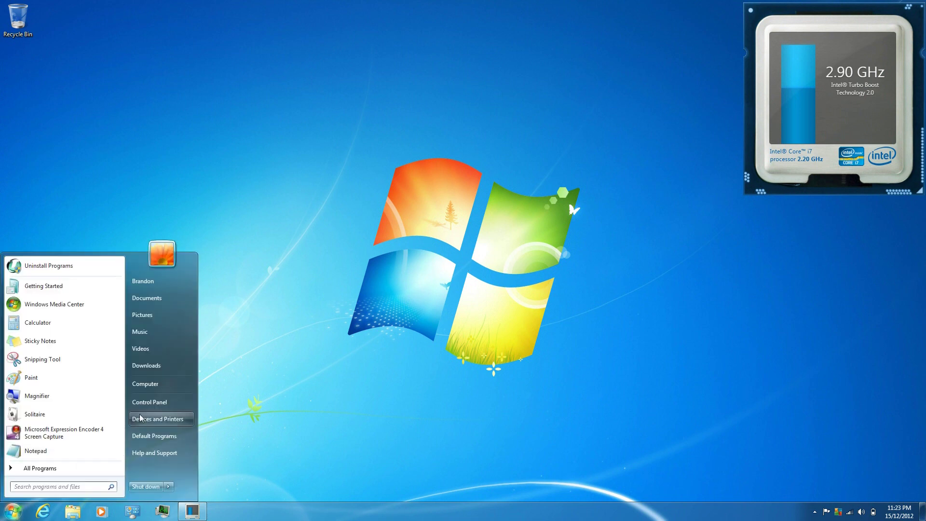
# View Computer's system properties (Windows 7 Home Premium, 12.0 GB RAM), then close the window.
pyautogui.rightClick(169, 383)
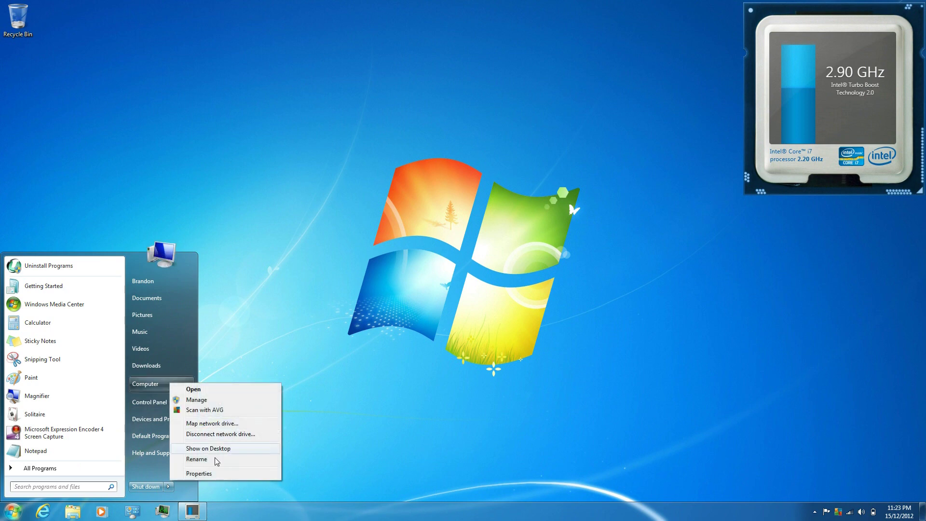
pyautogui.click(231, 473)
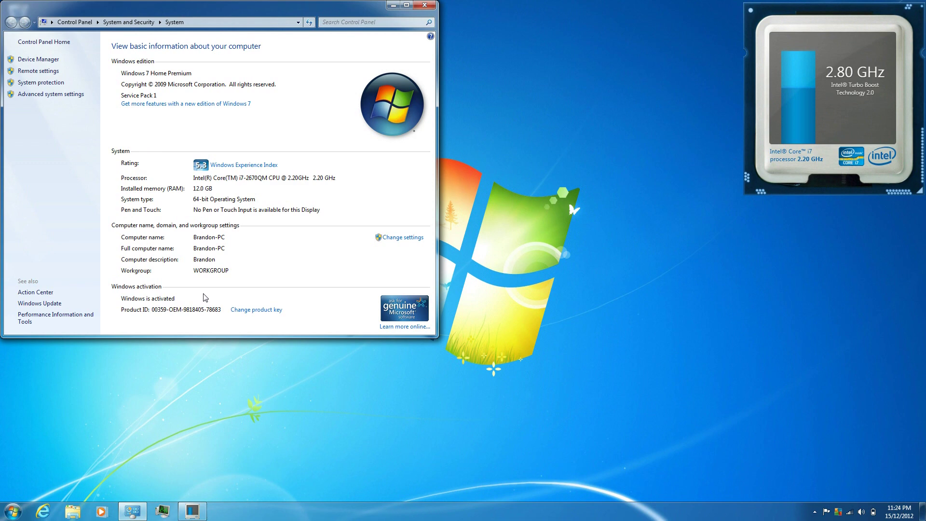
pyautogui.click(431, 8)
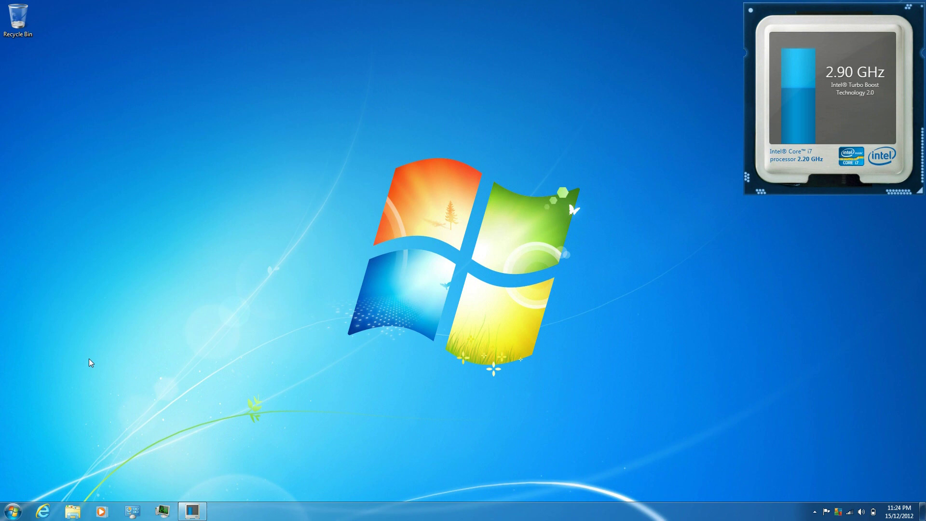
# Launch Internet Explorer and enter live.ca to reach the Hotmail sign-in page at login.live.com.
pyautogui.click(42, 513)
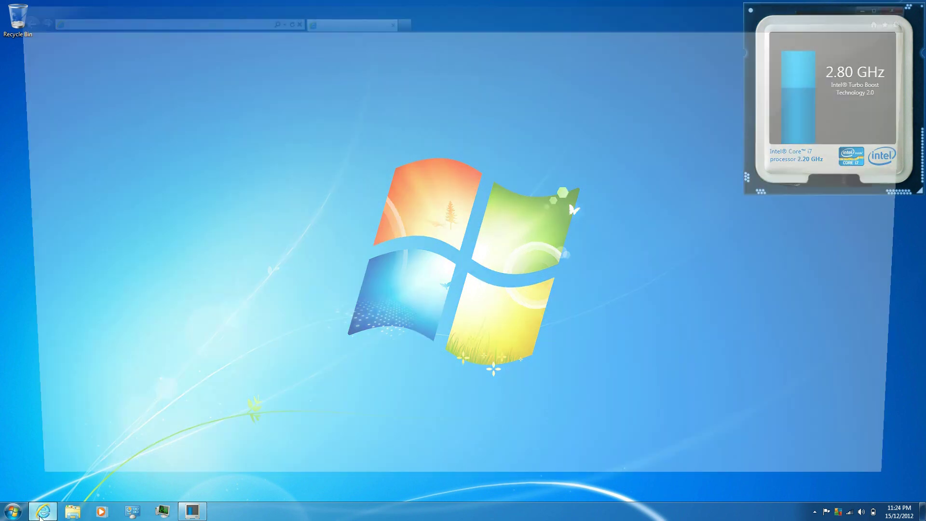
pyautogui.click(191, 18)
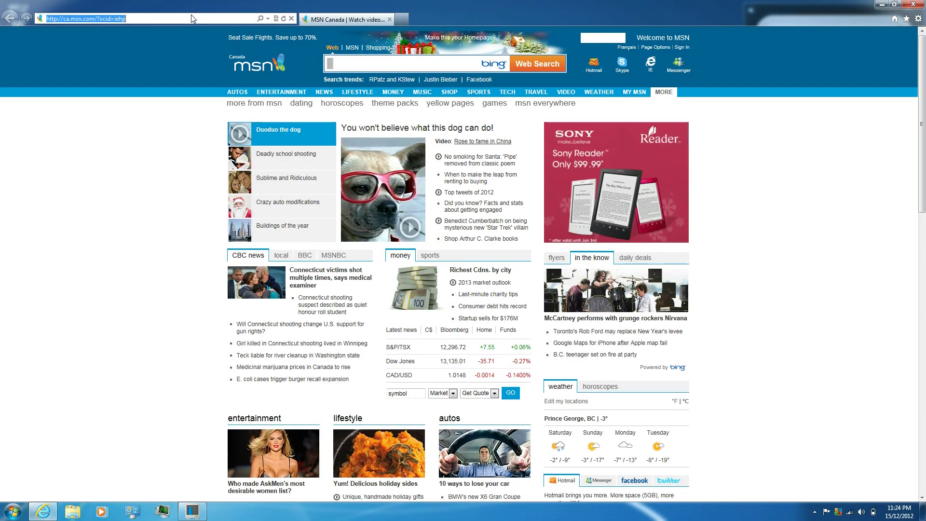
pyautogui.write('live')
pyautogui.press('Return')
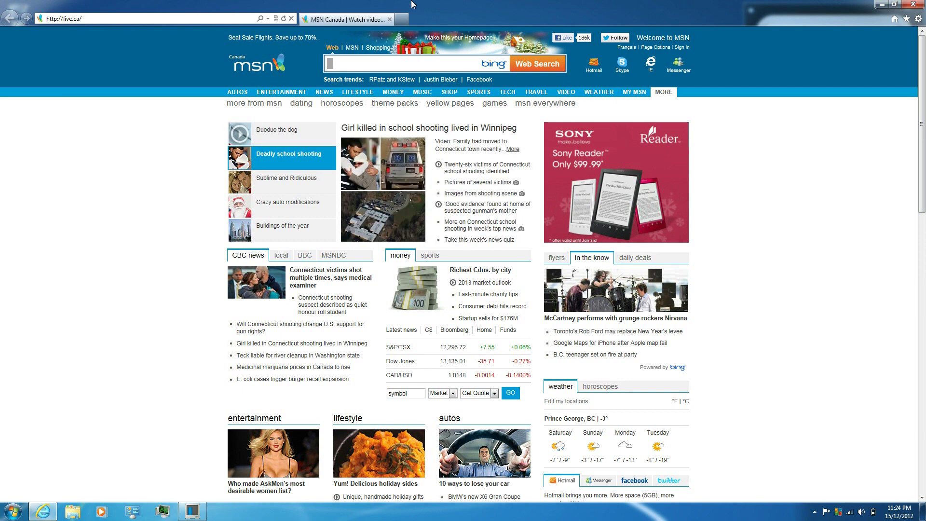
pyautogui.press('Return')
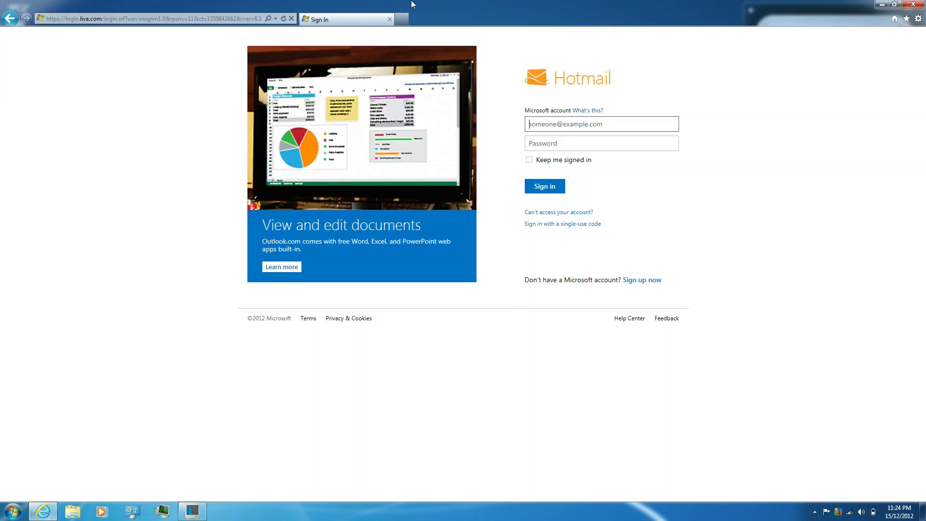
# Sign in to Outlook.com with the account e-mail address and password.
pyautogui.press('Tab')
pyautogui.write('••••••')
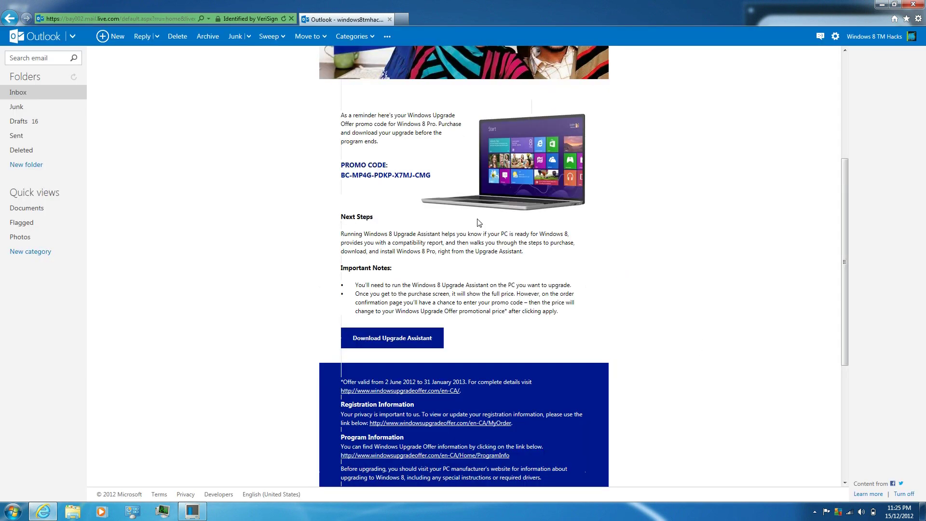
# Select exactly the Windows 8 Pro promo code in the offer email and copy it.
pyautogui.doubleClick(423, 175)
pyautogui.moveTo(341, 164)
pyautogui.mouseDown()
pyautogui.moveTo(427, 176)
pyautogui.moveTo(335, 176)
pyautogui.mouseUp()
pyautogui.click(426, 178)
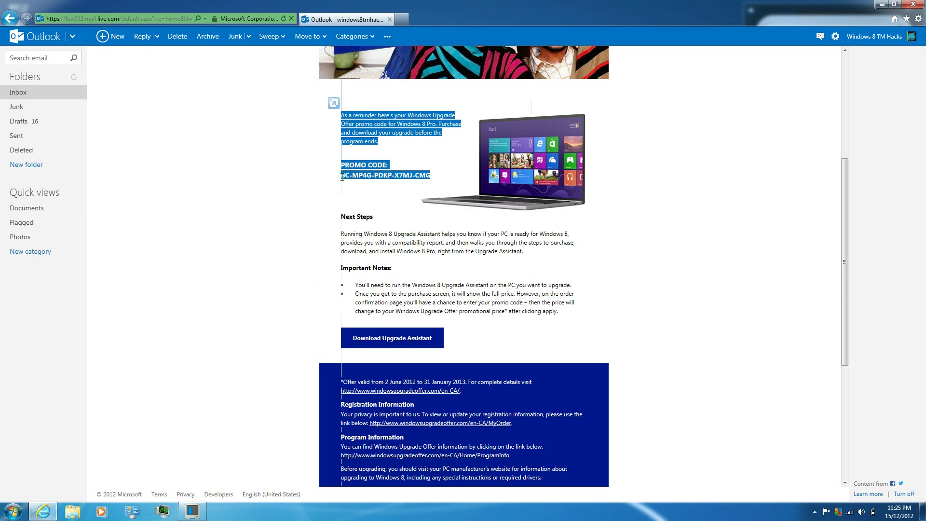
pyautogui.click(343, 177)
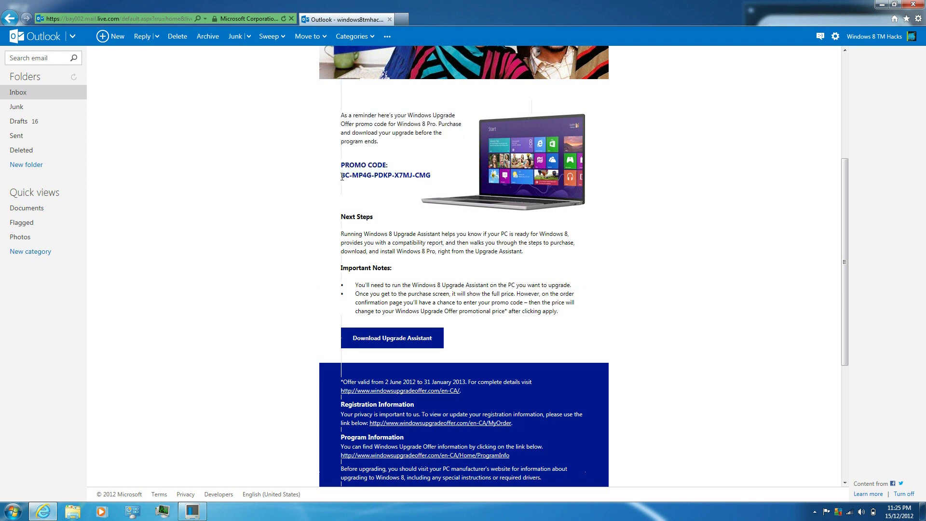
pyautogui.moveTo(343, 178); pyautogui.dragTo(421, 176)
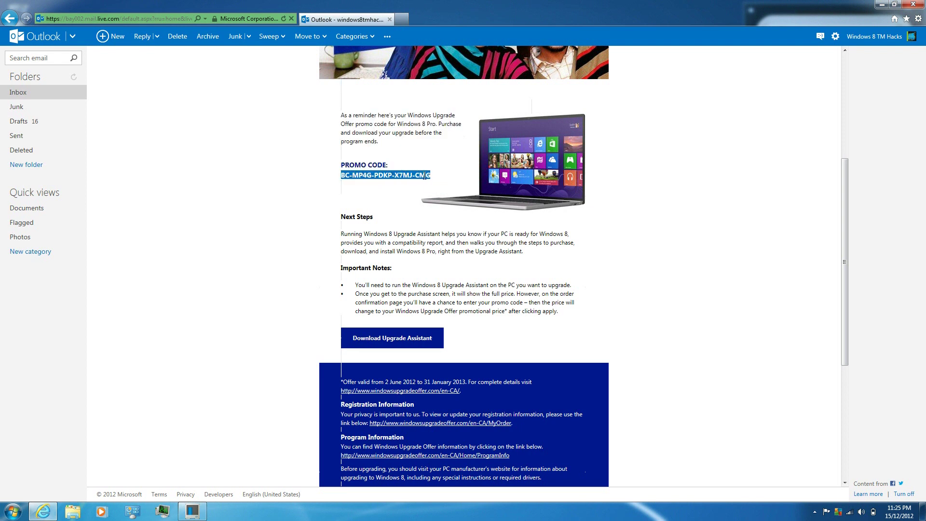
pyautogui.rightClick(426, 177)
pyautogui.click(442, 193)
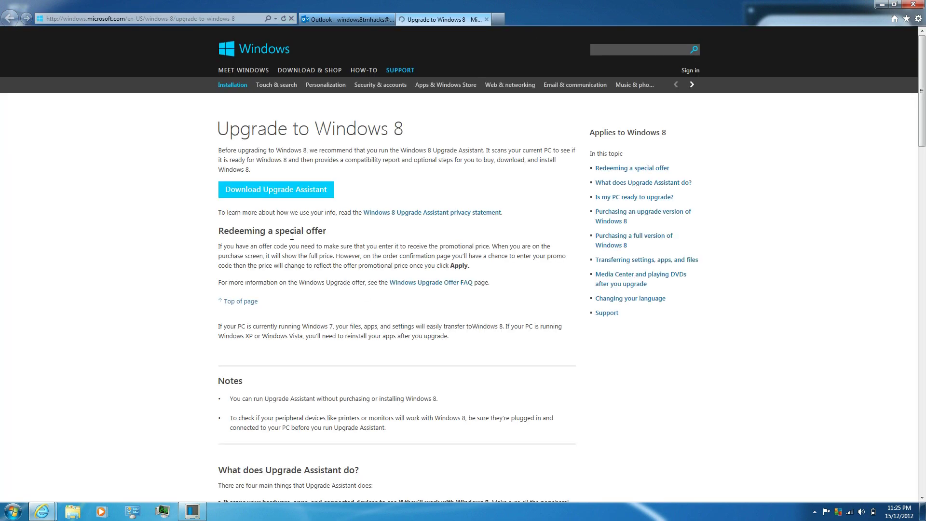
# Download and save Windows8-UpgradeAssistant.exe, then show Internet Explorer's downloads list.
pyautogui.click(265, 198)
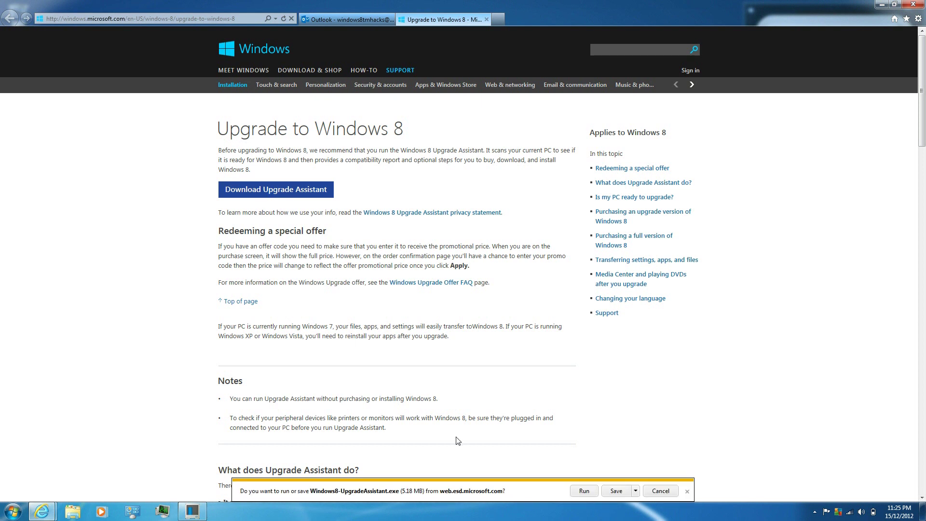
pyautogui.click(616, 491)
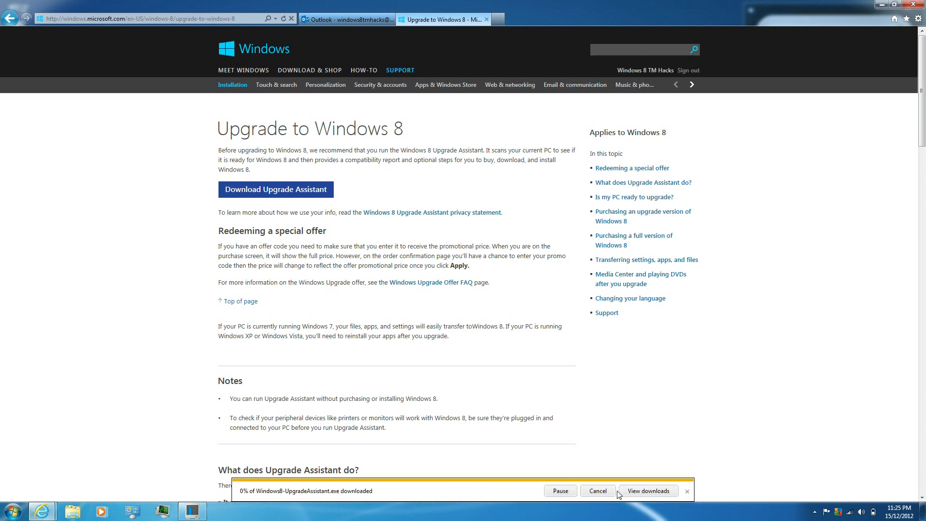
pyautogui.click(632, 492)
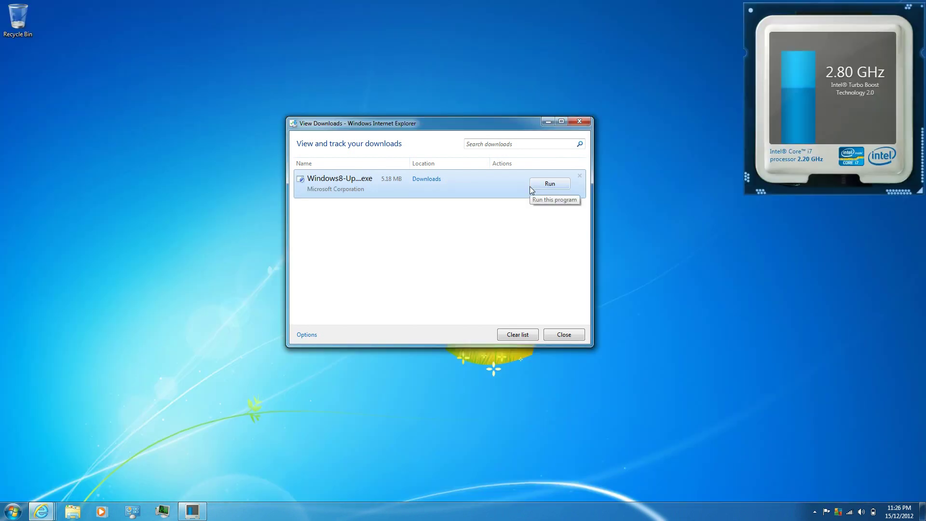
# Run Windows8-UpgradeAssistant.exe from the downloads list and close the list.
pyautogui.click(543, 186)
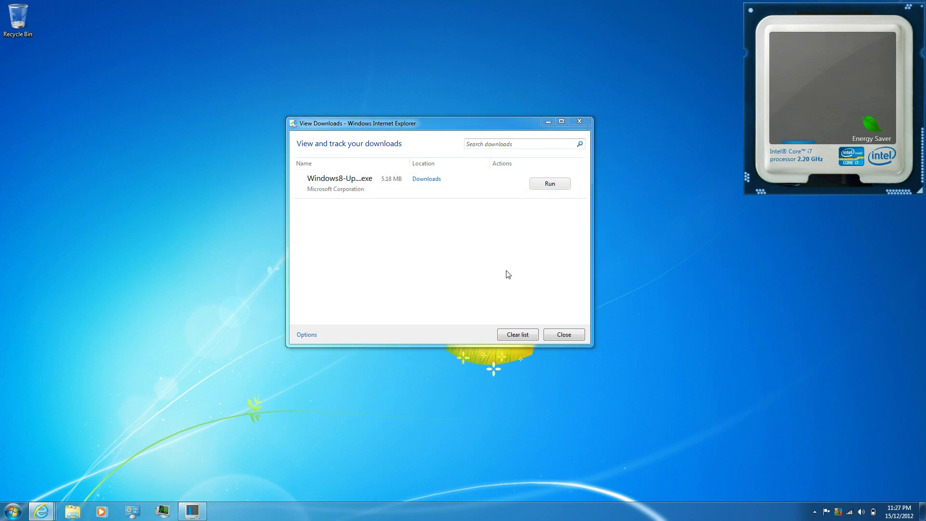
pyautogui.click(580, 176)
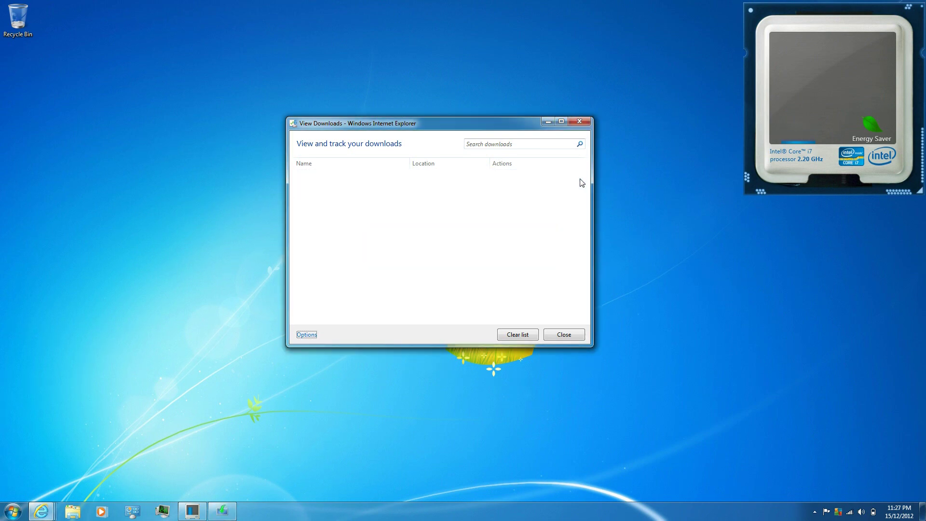
pyautogui.click(580, 122)
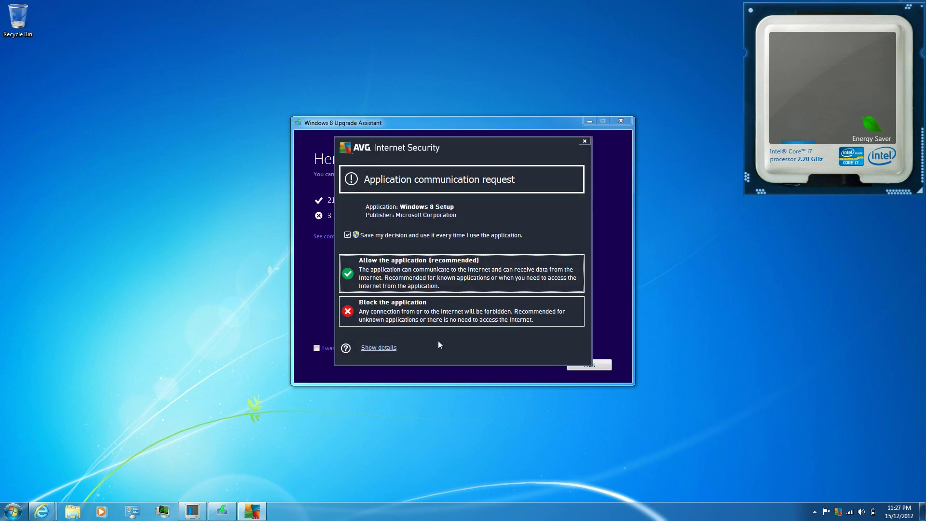
# Allow Windows 8 Setup internet access in AVG without saving the decision.
pyautogui.click(433, 236)
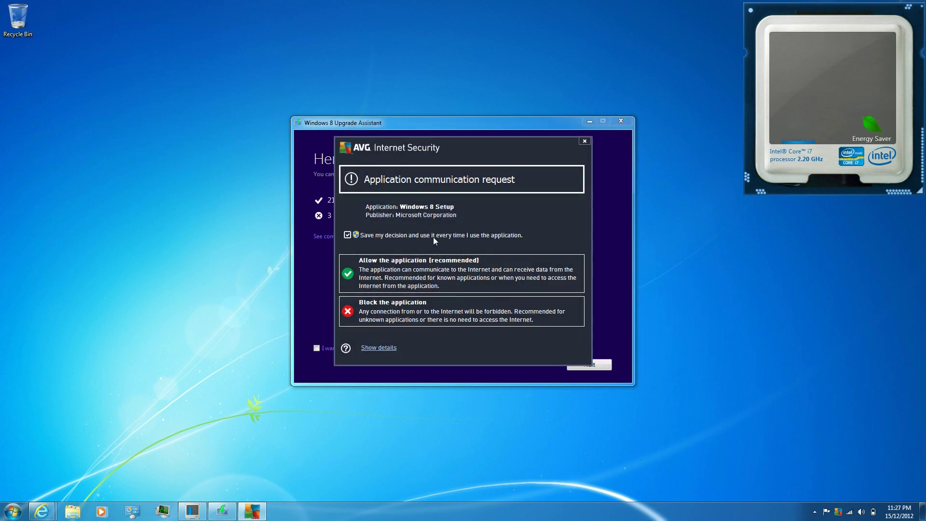
pyautogui.click(427, 274)
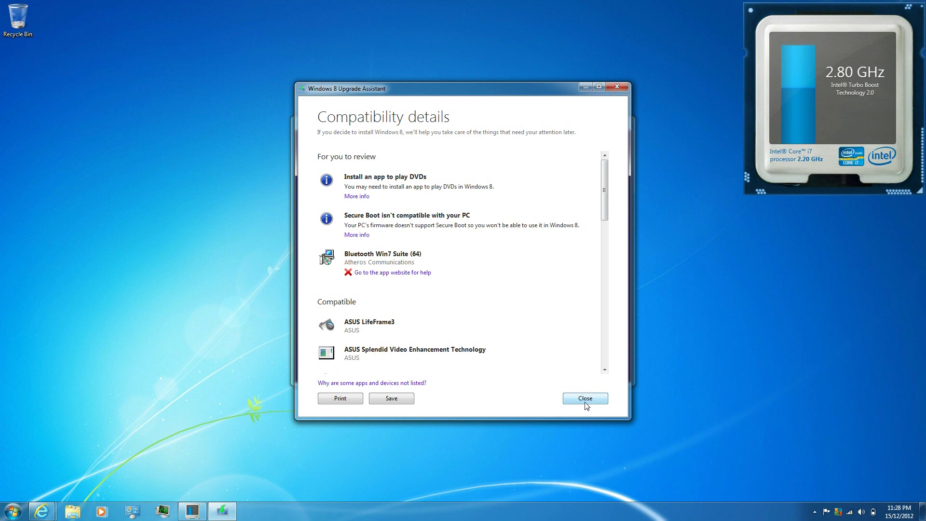
pyautogui.click(585, 399)
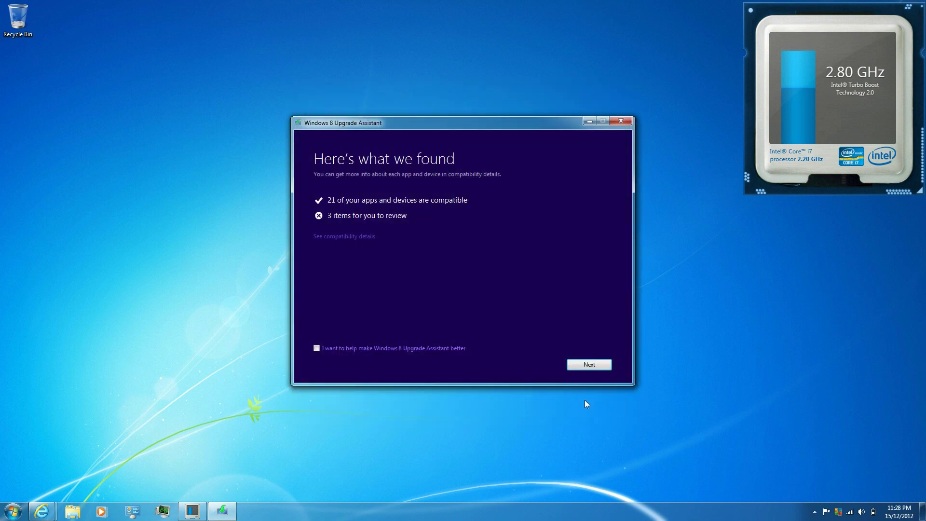
# Keep nothing from the current system and order the Windows 8 Pro edition at $39.99.
pyautogui.click(582, 366)
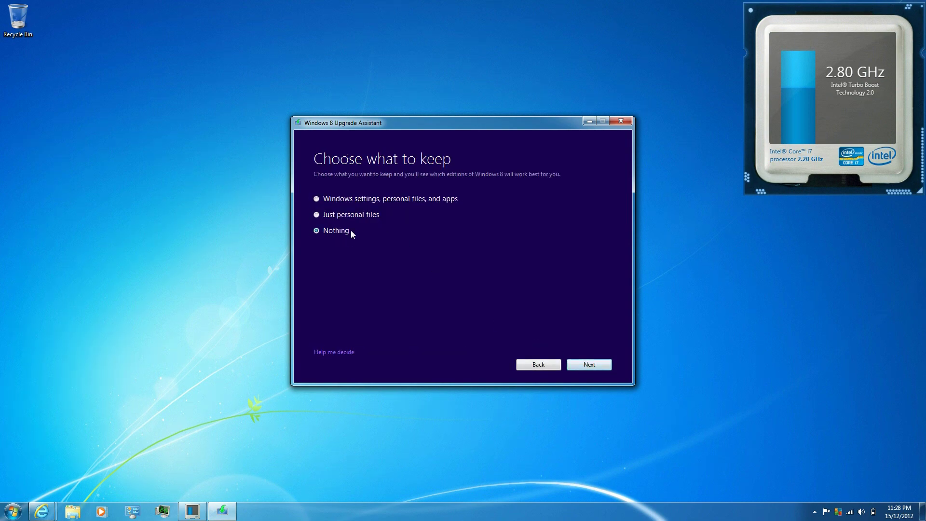
pyautogui.click(327, 230)
pyautogui.click(579, 366)
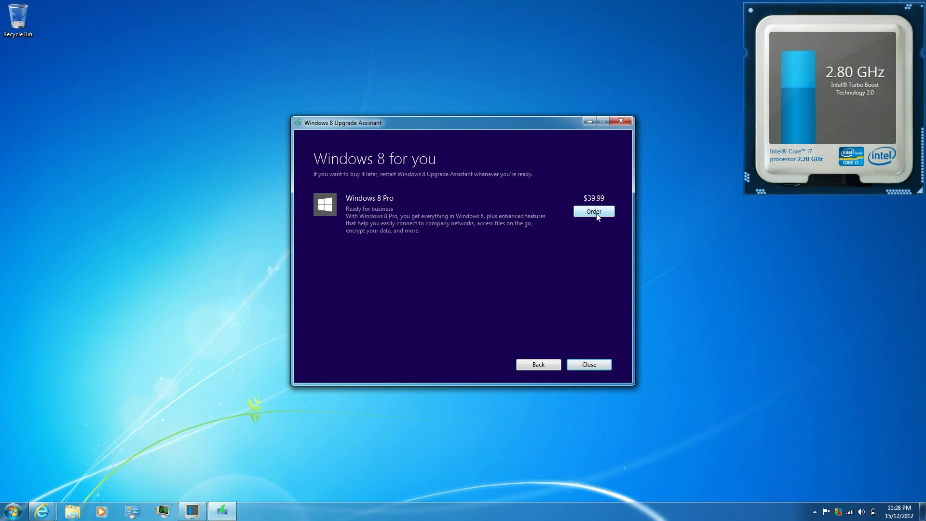
pyautogui.click(597, 216)
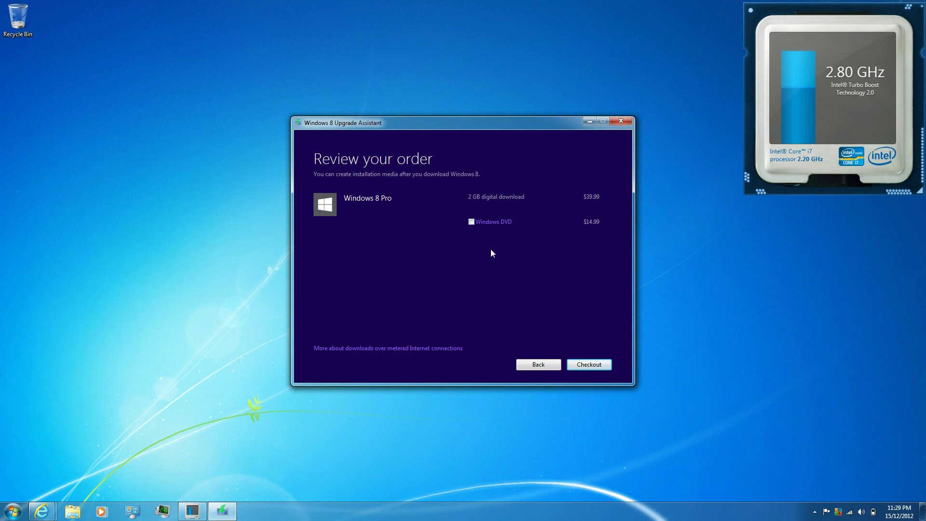
# Check out the Windows 8 Pro 2 GB download order and start the billing address form.
pyautogui.click(588, 369)
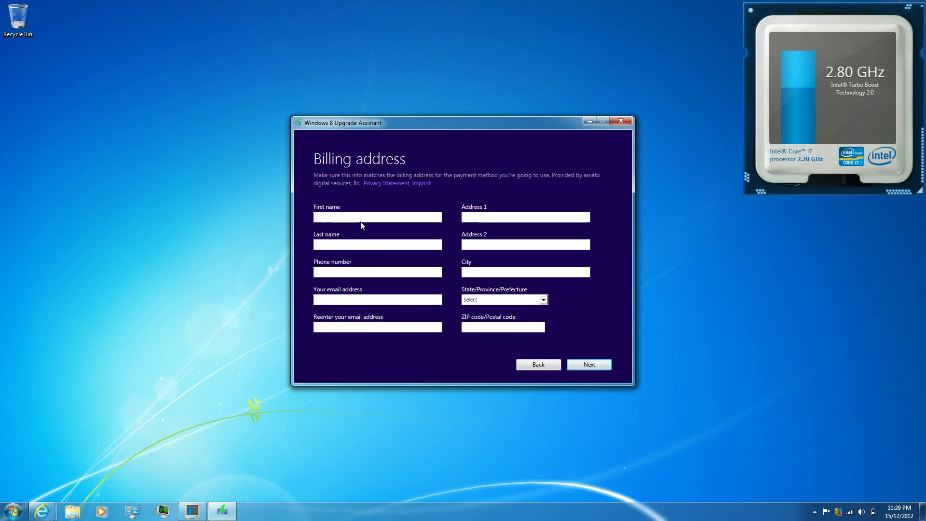
pyautogui.click(361, 220)
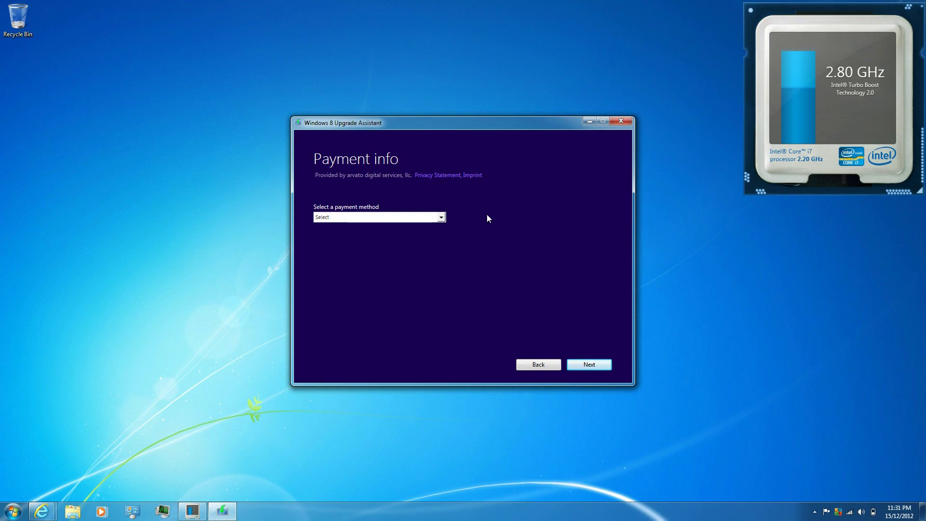
# Select PayPal from the payment method dropdown on the Payment info page.
pyautogui.click(444, 220)
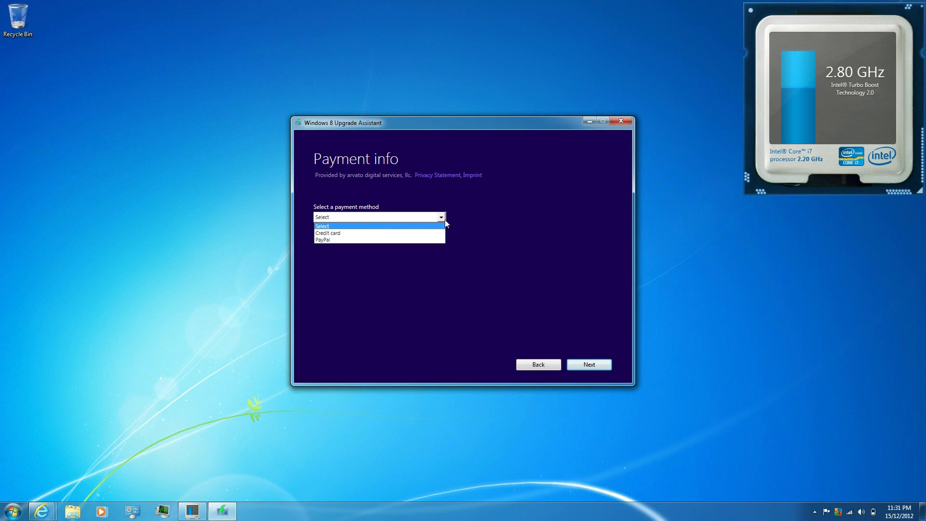
pyautogui.click(393, 241)
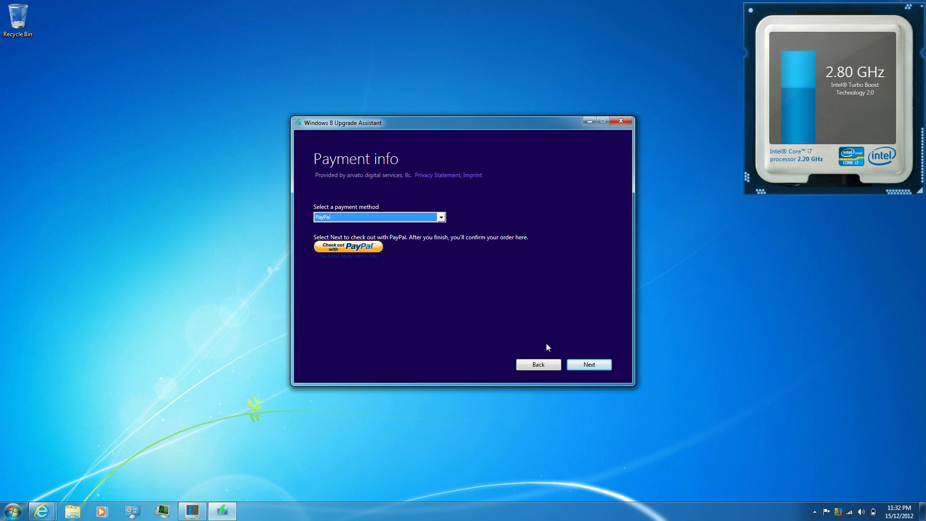
# Apply the pasted promo code to bring Windows 8 Pro to $16.79, accept the terms, and place the order.
pyautogui.click(579, 368)
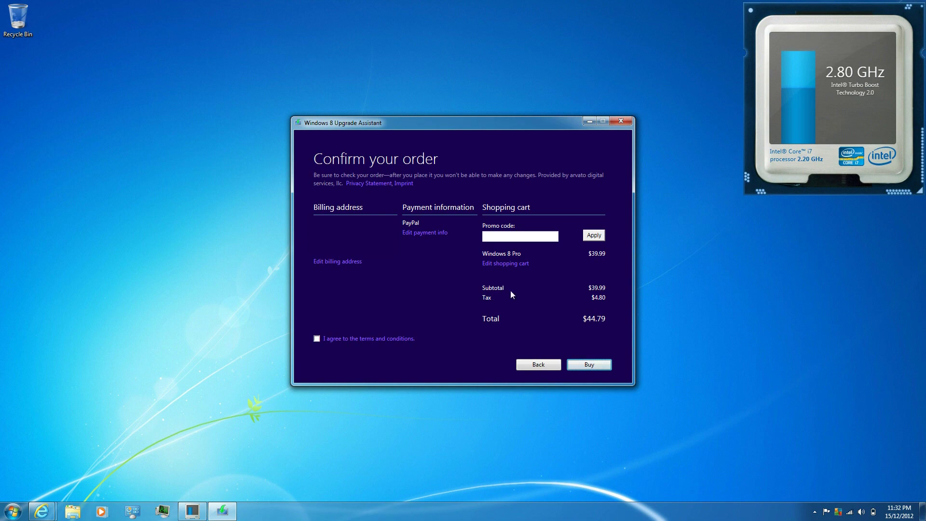
pyautogui.click(503, 237)
pyautogui.hotkey('ctrl', 'v')
pyautogui.click(594, 236)
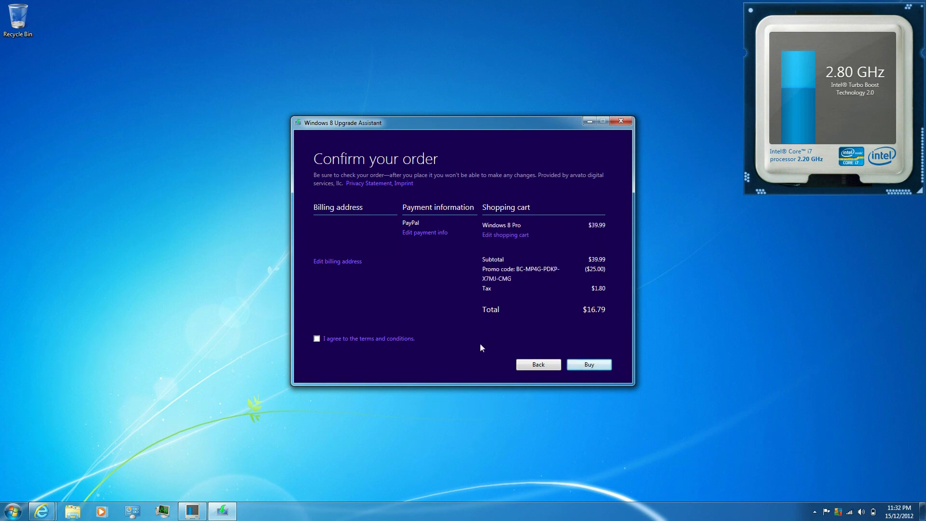
pyautogui.click(317, 339)
pyautogui.click(586, 365)
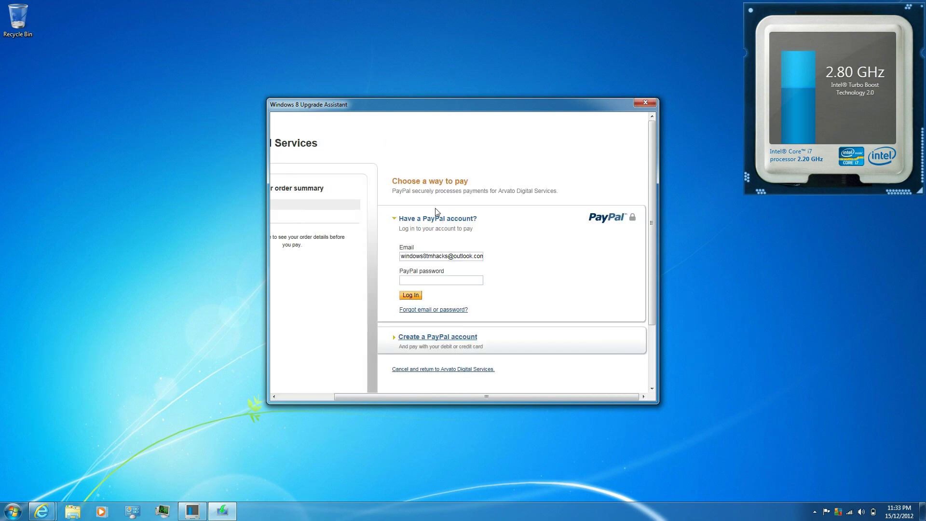
# Log in to PayPal with the account password and confirm the payment details.
pyautogui.click(434, 283)
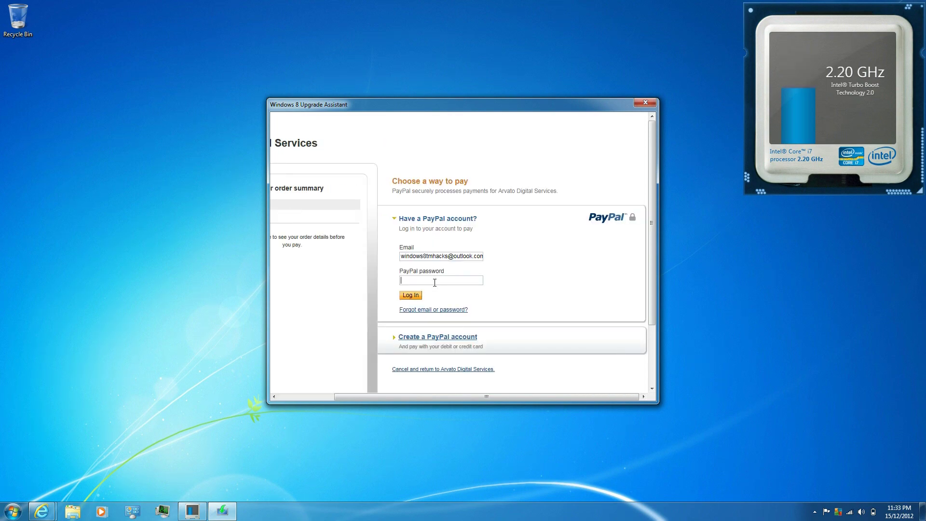
pyautogui.write('••')
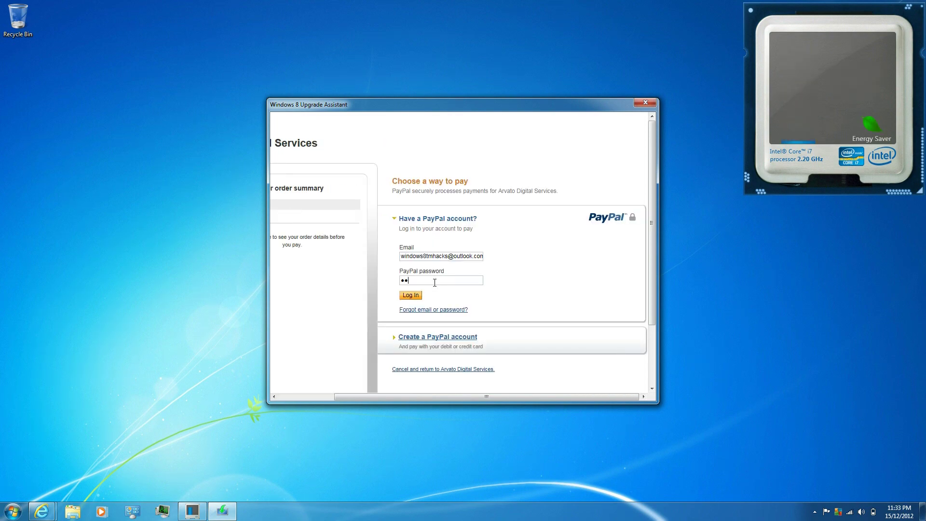
pyautogui.write('••')
pyautogui.click(421, 298)
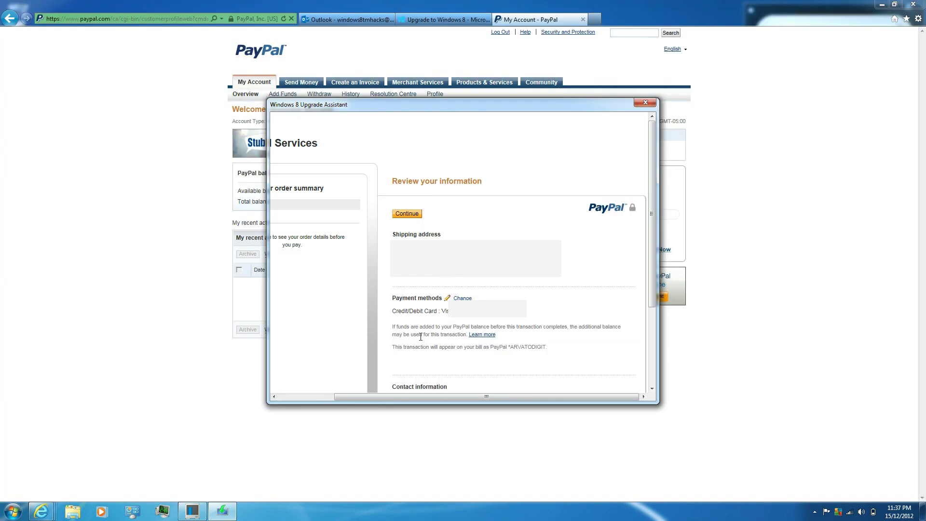
pyautogui.click(415, 214)
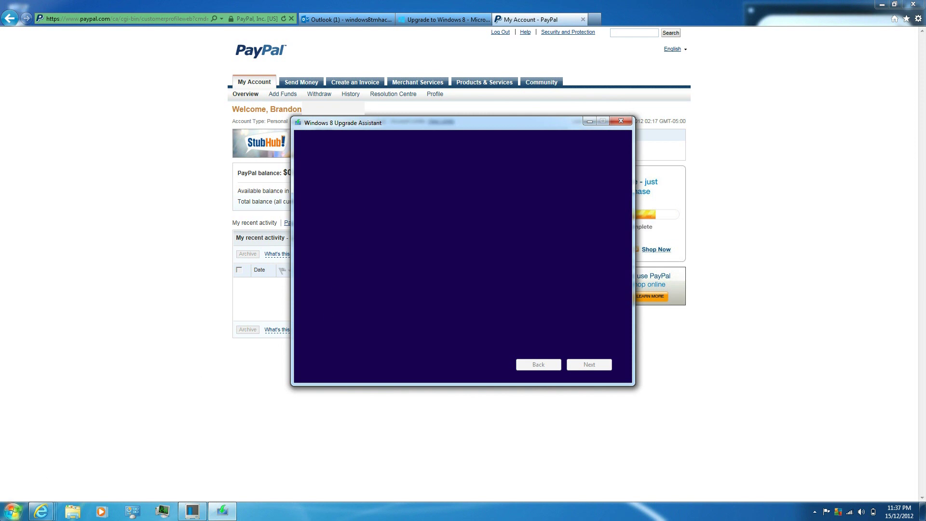
# Launch Advanced SystemCare 6 from All Programs and minimize the PayPal browser window.
pyautogui.click(13, 511)
pyautogui.click(39, 468)
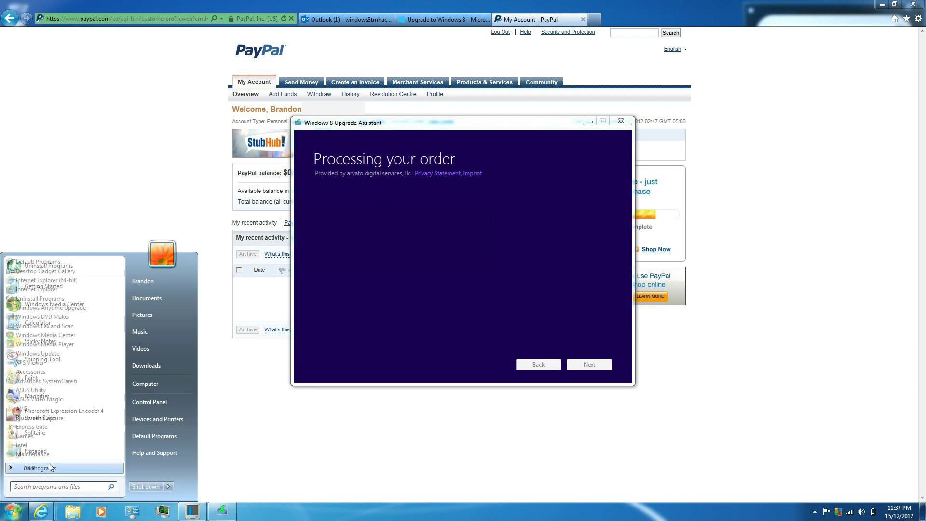
pyautogui.click(55, 381)
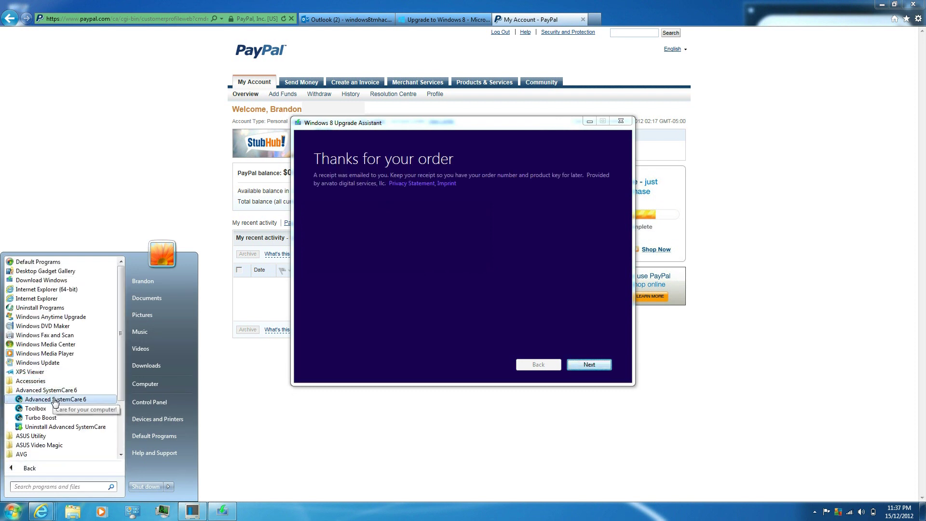
pyautogui.click(55, 400)
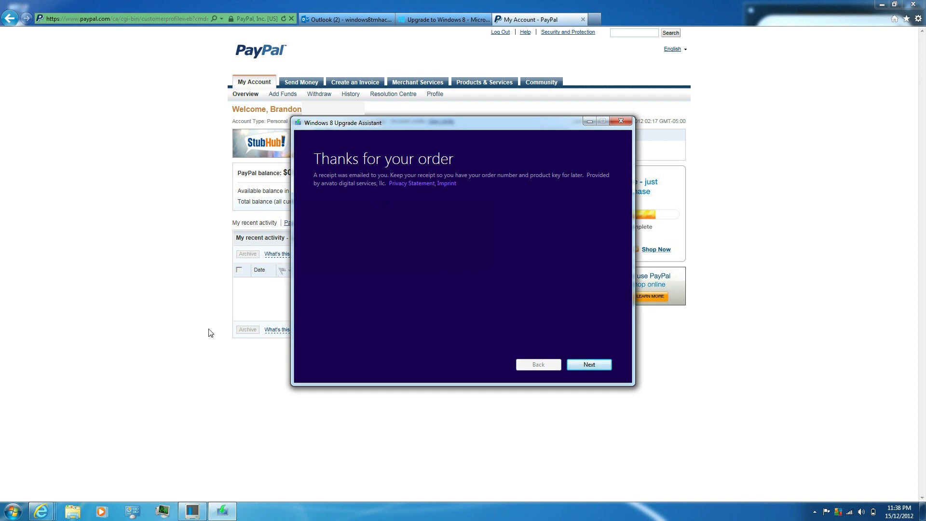
pyautogui.click(883, 4)
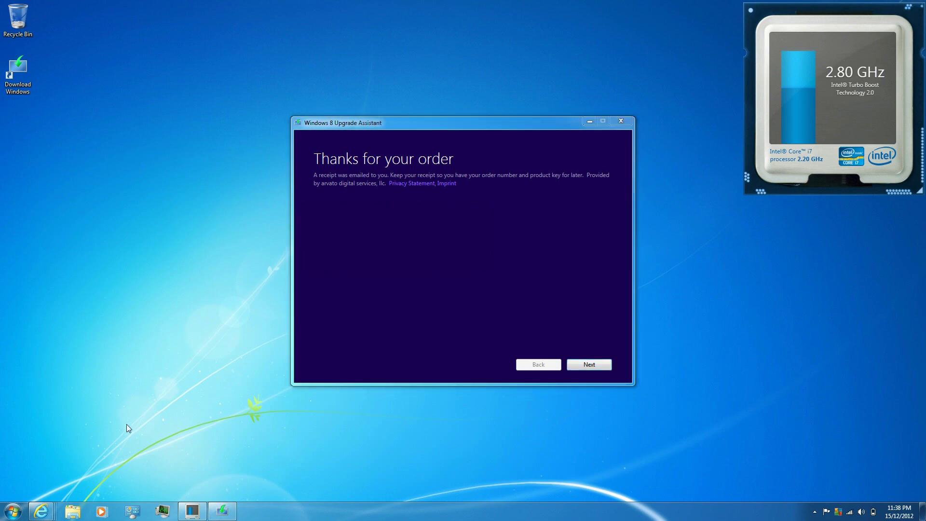
# Open the Documents library in Windows Explorer.
pyautogui.click(82, 515)
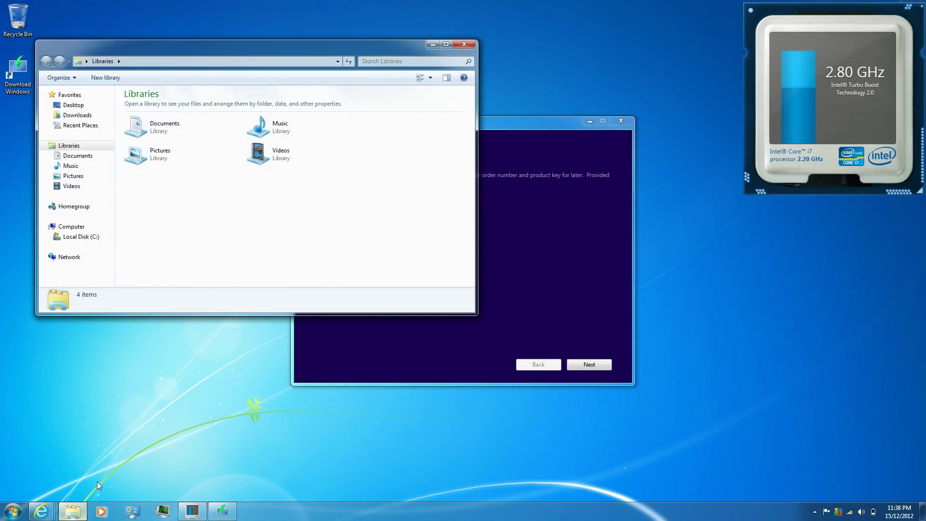
pyautogui.doubleClick(175, 133)
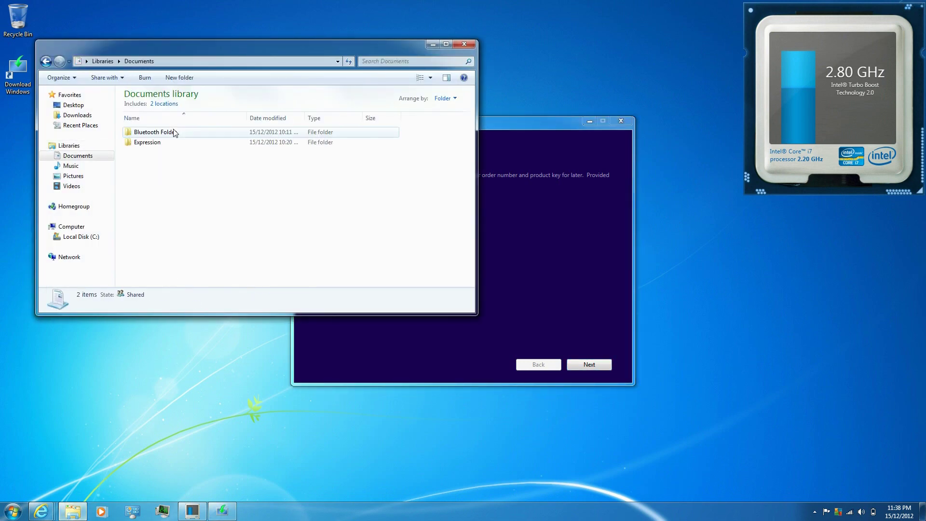
pyautogui.rightClick(178, 184)
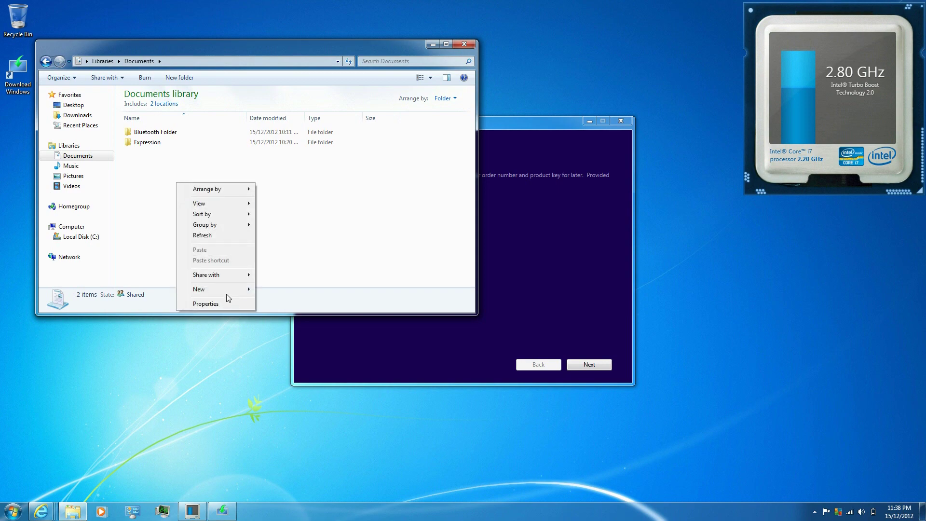
pyautogui.moveTo(228, 295)
# Launch Advanced SystemCare 6 from the Start menu's All Programs list.
pyautogui.click(309, 256)
pyautogui.press('super')
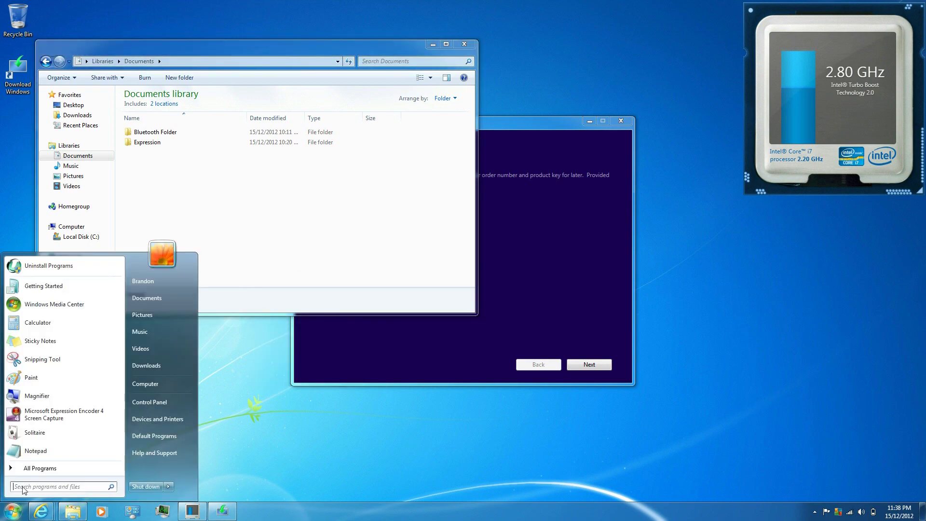
pyautogui.click(52, 468)
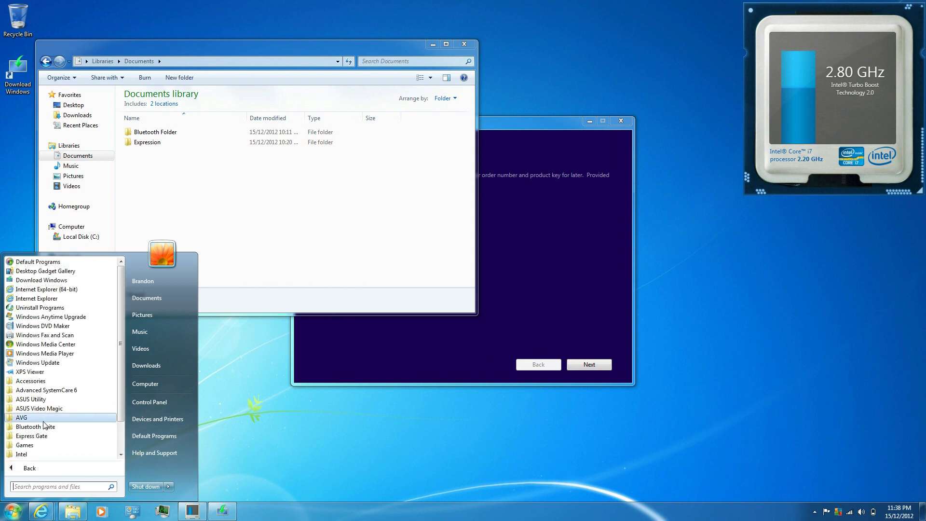
pyautogui.click(50, 391)
pyautogui.click(54, 400)
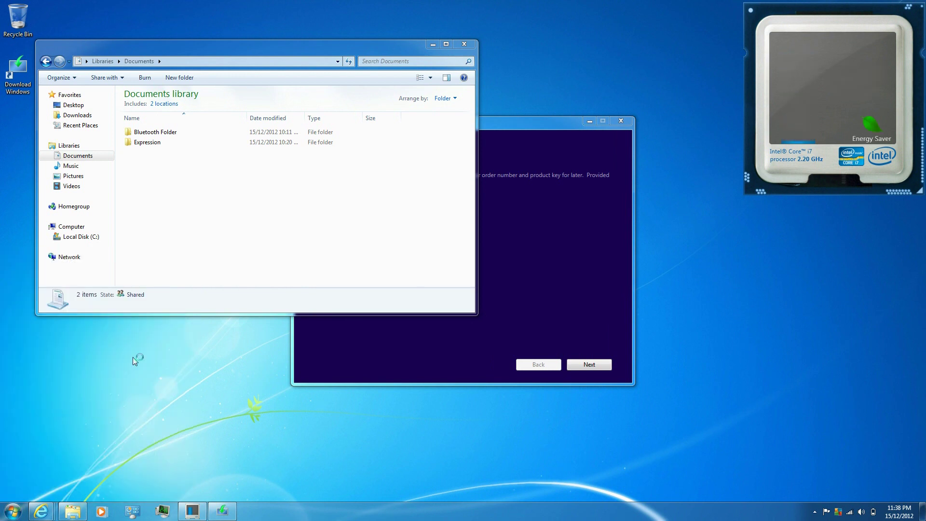
# Create a text file named Key in Documents holding the product key, then close Notepad and Explorer.
pyautogui.rightClick(223, 223)
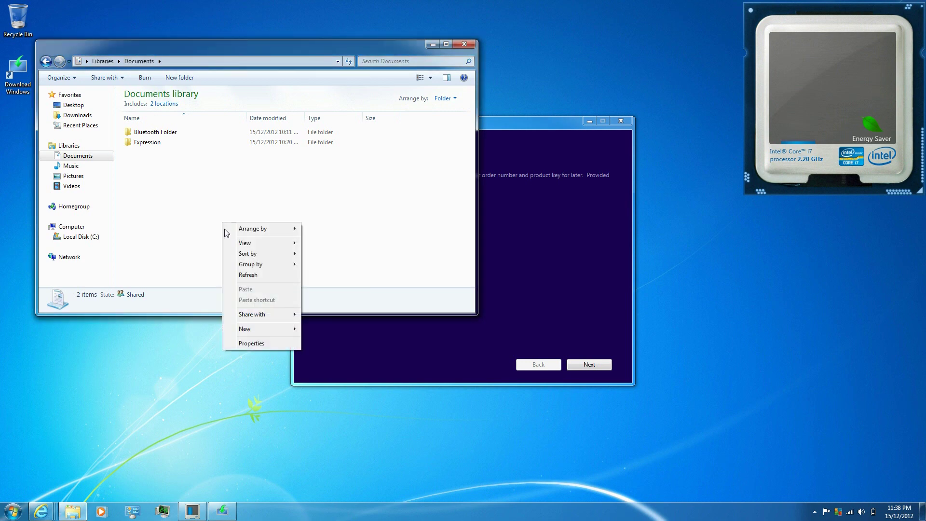
pyautogui.moveTo(283, 332)
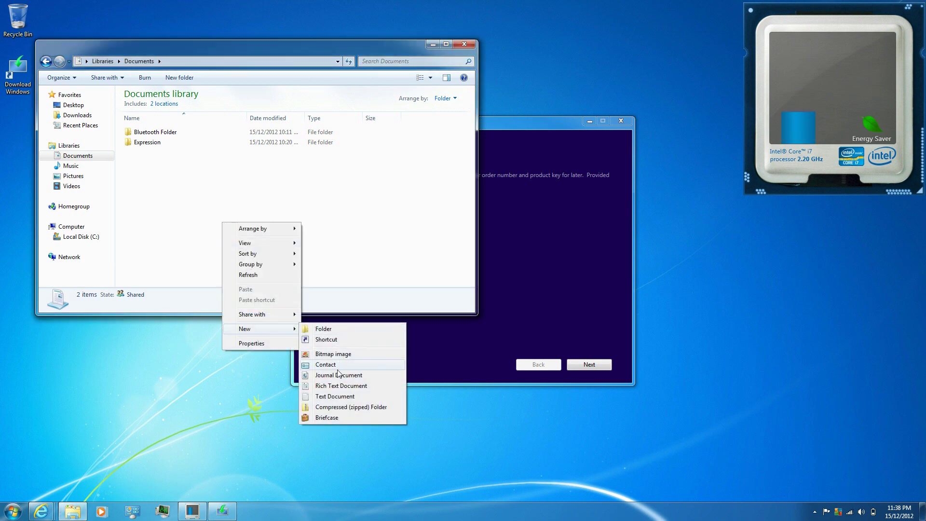
pyautogui.click(332, 398)
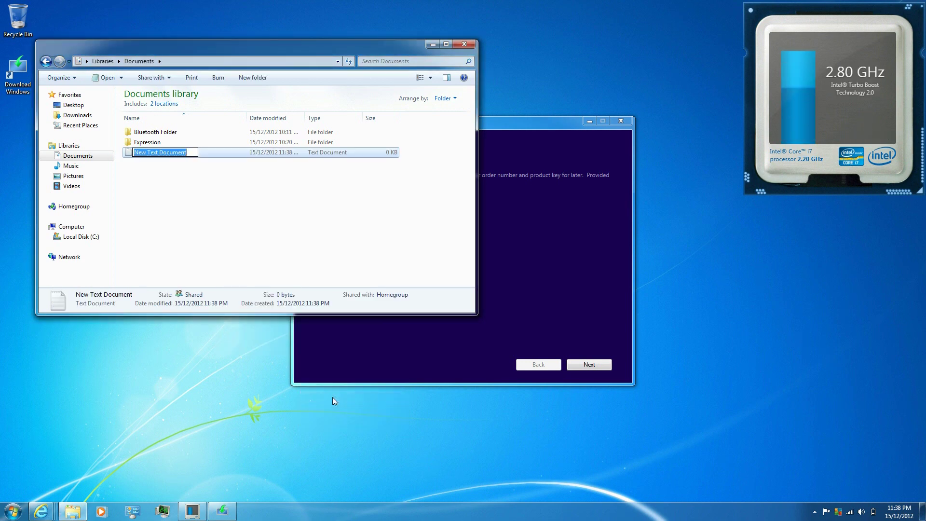
pyautogui.write('Key')
pyautogui.press('Return')
pyautogui.press('Return')
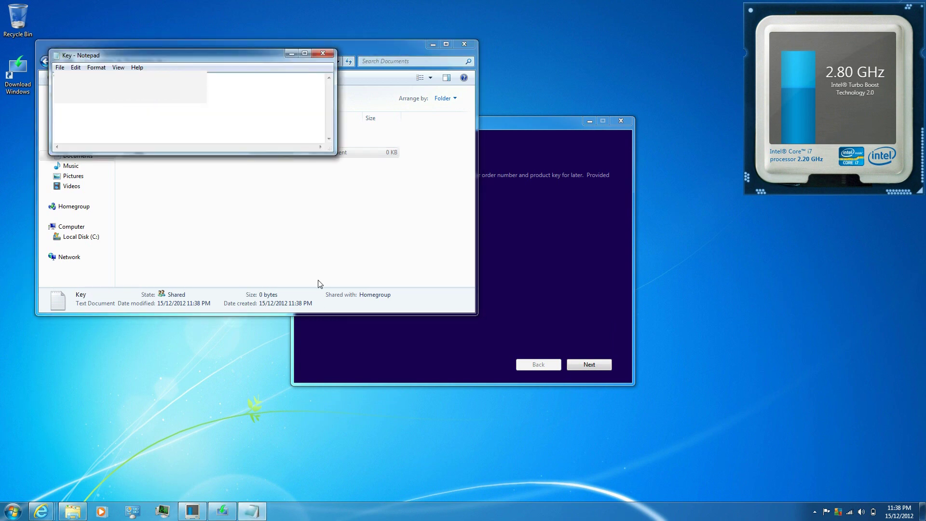
pyautogui.click(323, 54)
pyautogui.click(464, 44)
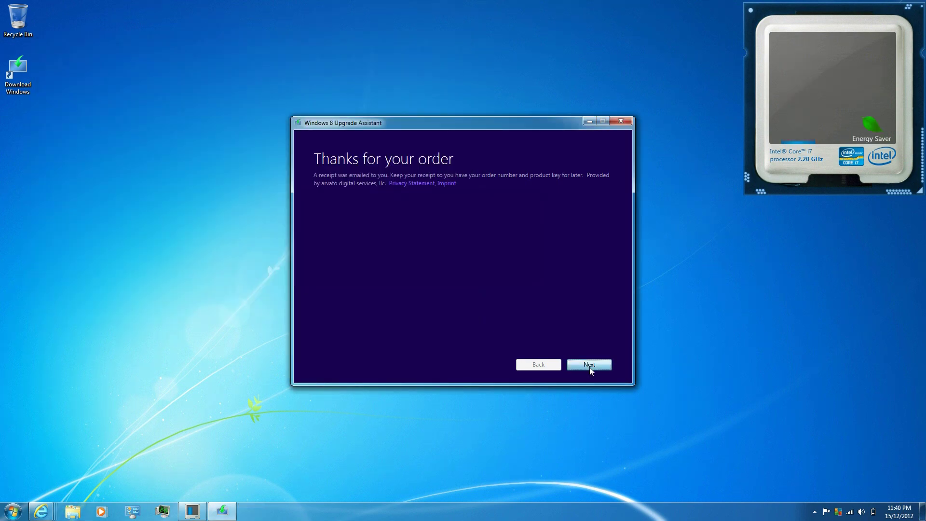
# Move past the thank-you page to begin the Windows 8 download and relaunch Advanced SystemCare 6.
pyautogui.click(589, 366)
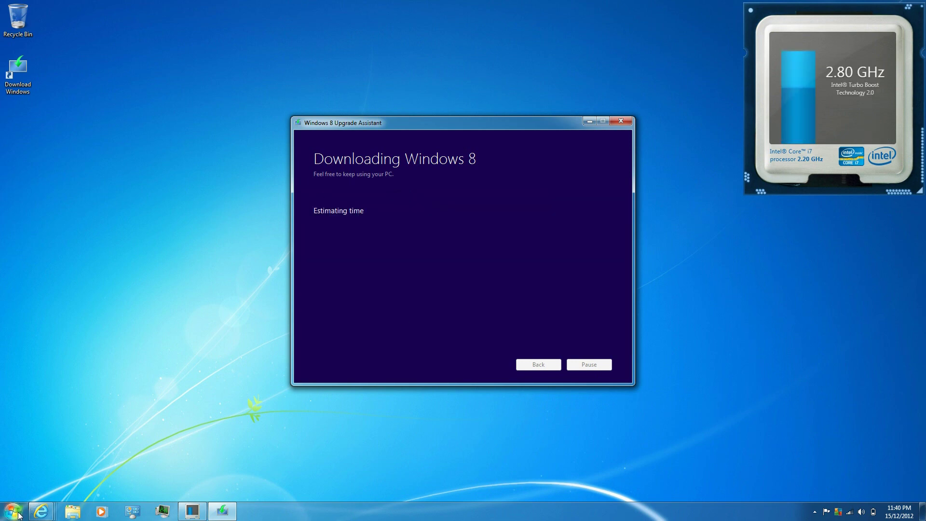
pyautogui.click(17, 515)
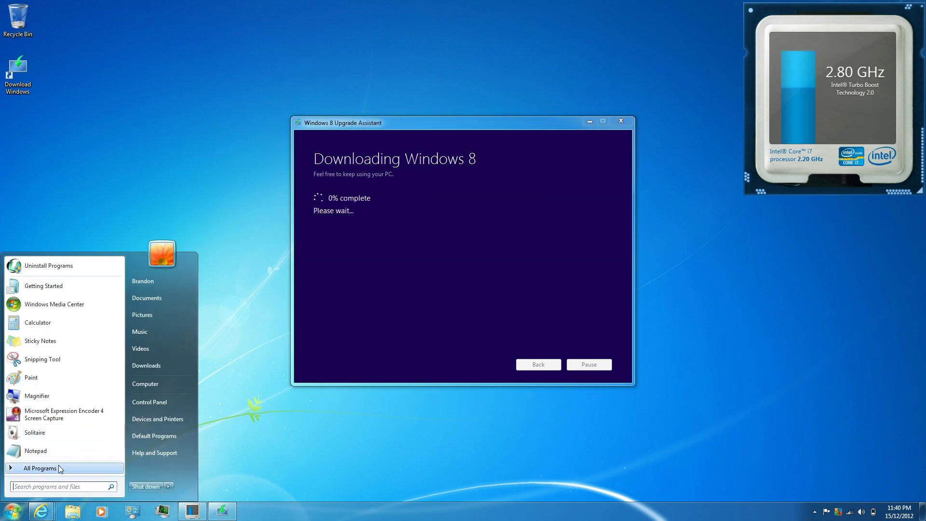
pyautogui.click(59, 468)
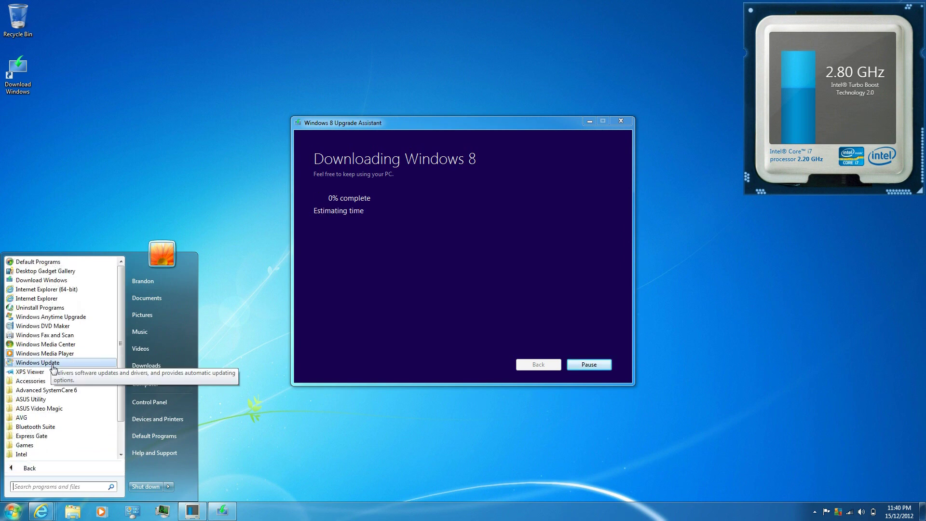
pyautogui.click(42, 390)
pyautogui.click(40, 399)
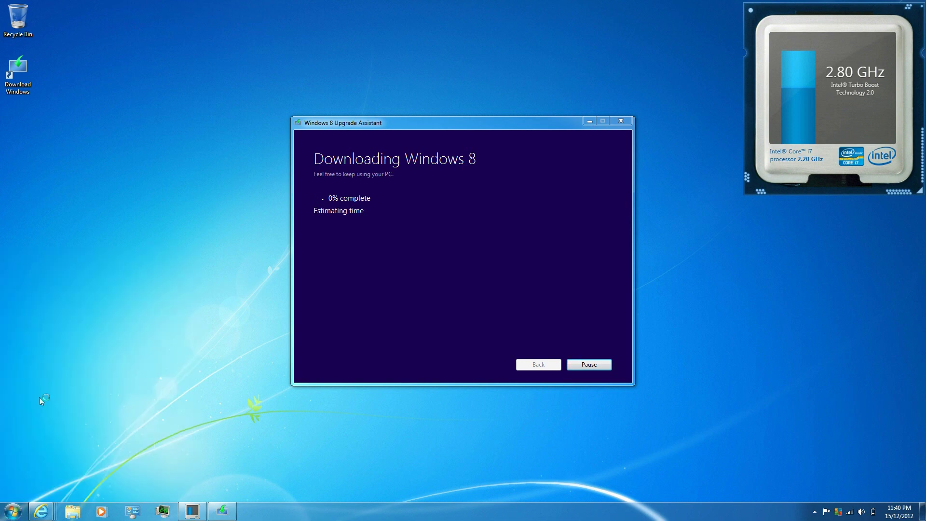